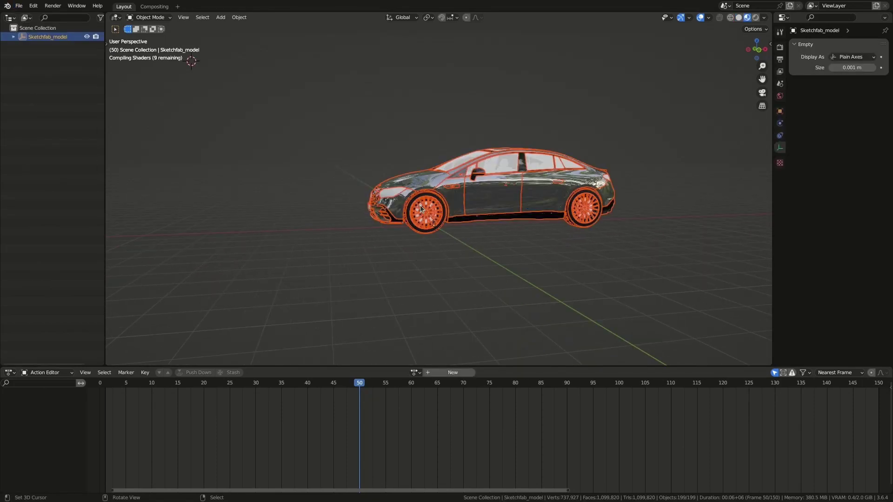
Orbit around the imported car and inspect its wheels up close
mouse_move(420, 205)
middle_mouse_down()
mouse_move(529, 220)
mouse_move(338, 251)
mouse_move(467, 250)
middle_mouse_up()
left_click(338, 252)
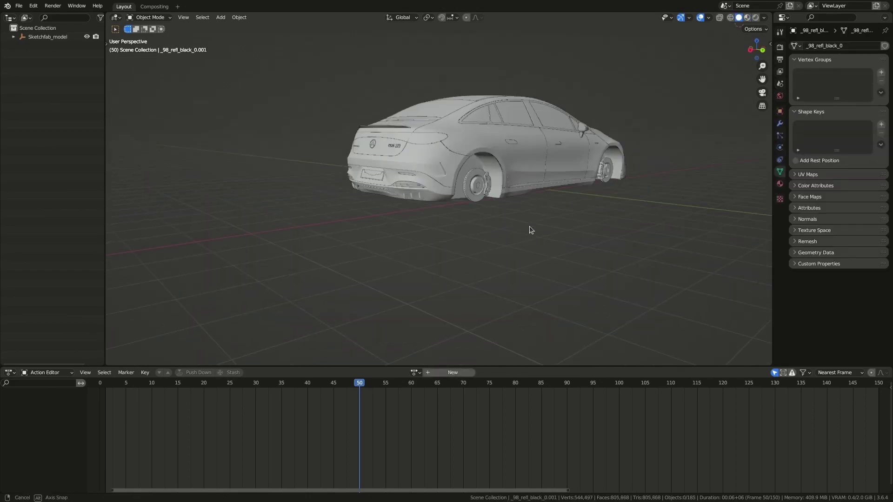
middle_click_drag(529, 226, 406, 212)
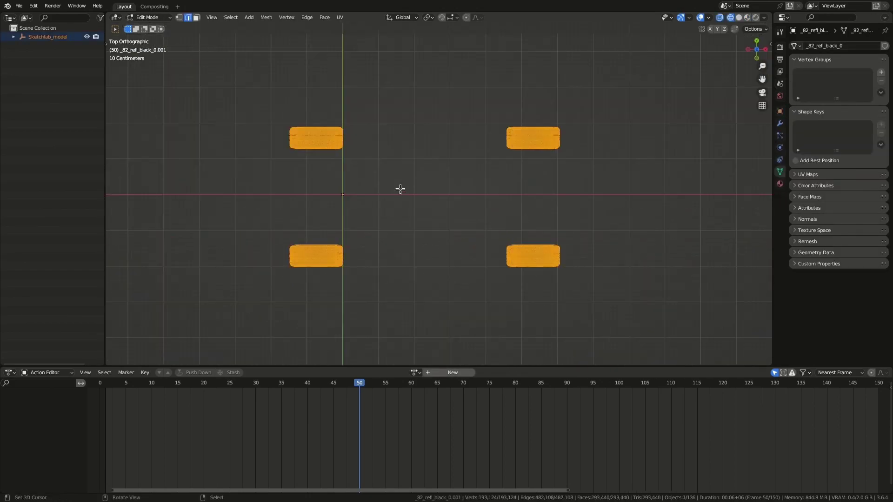
key("Tab")
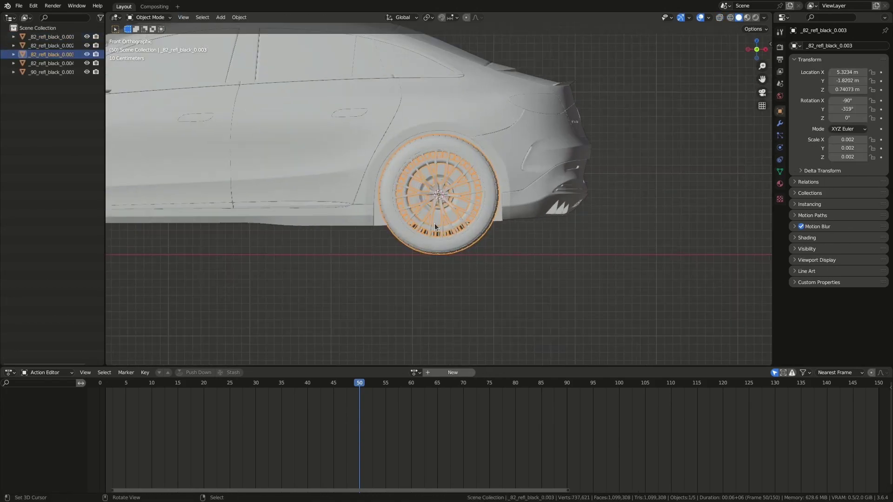
key("q")
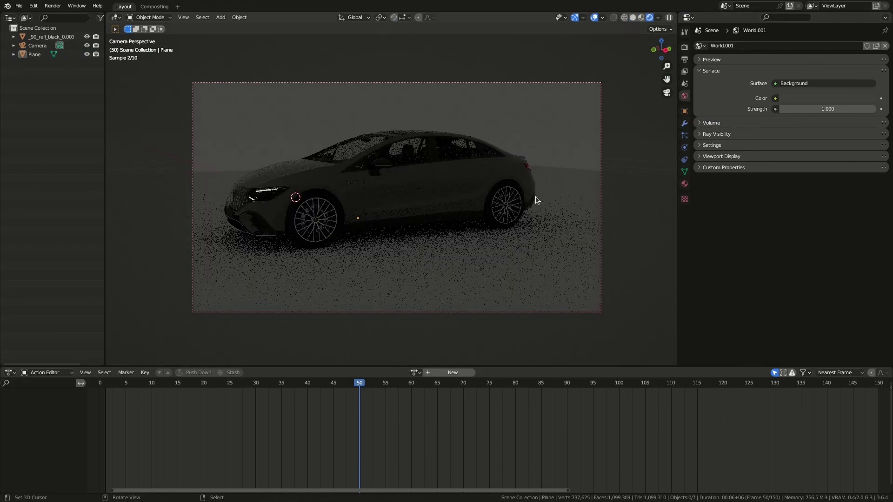
Give the world a Nishita sky with a 5° sunset sun, rotated, at strength 0.5
left_click(823, 98)
left_click(600, 199)
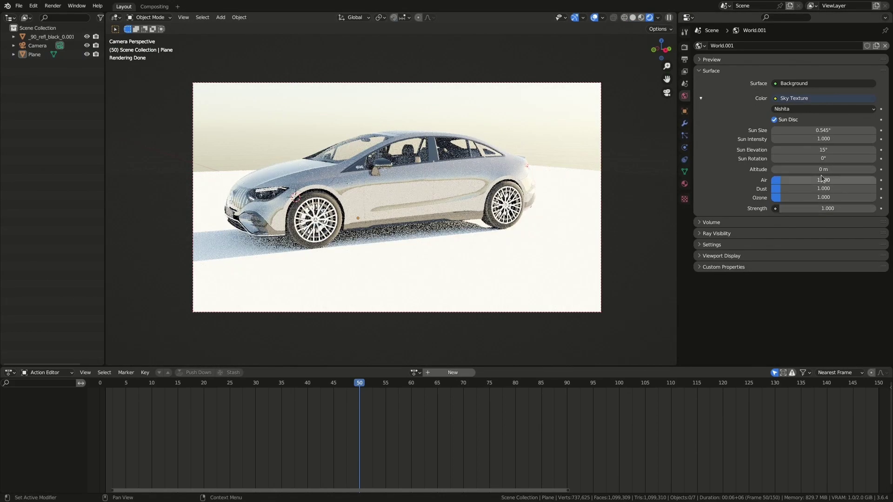
left_click_drag(823, 150, 790, 149)
left_click_drag(827, 209, 809, 208)
left_click_drag(823, 159, 860, 158)
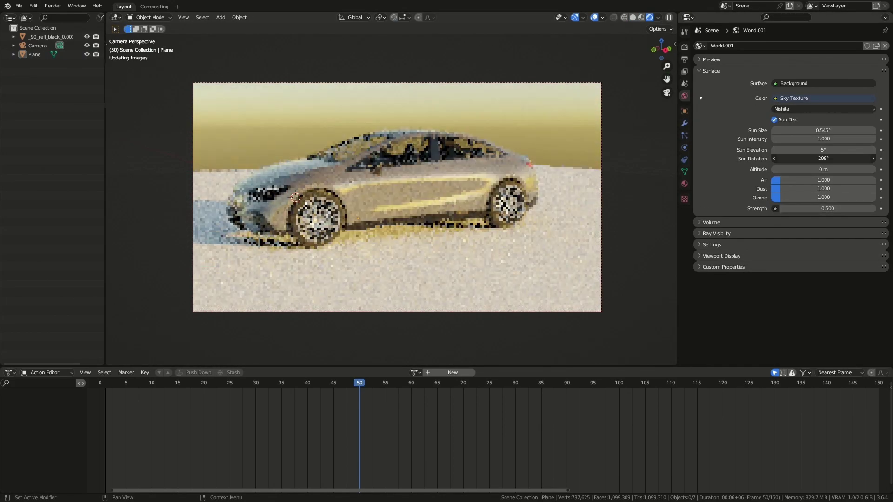
Return to solid shading, save MERCEDES.blend, and enable motion blur
left_click(632, 17)
key("ctrl+s")
left_click(683, 47)
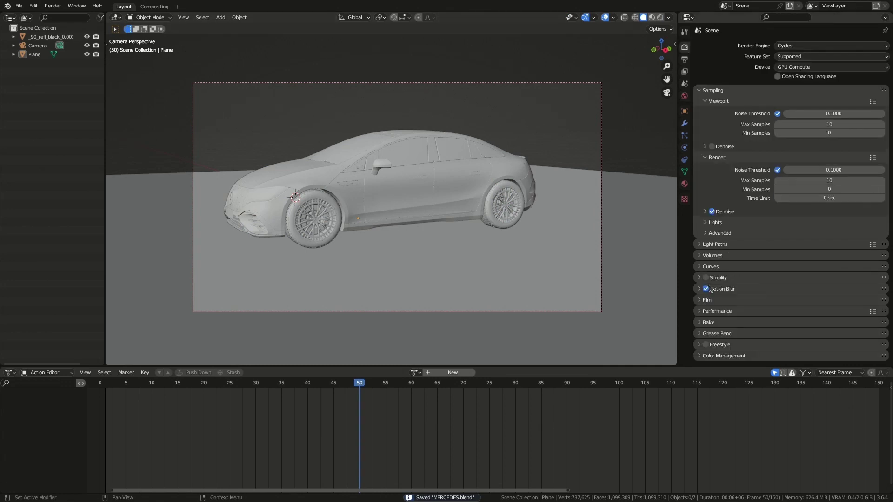
left_click(733, 289)
Select the front wheel and set its X rotation to 152°
left_click(383, 214)
middle_click_drag(383, 214, 419, 203)
key("KP_0")
left_click(684, 97)
left_click(683, 110)
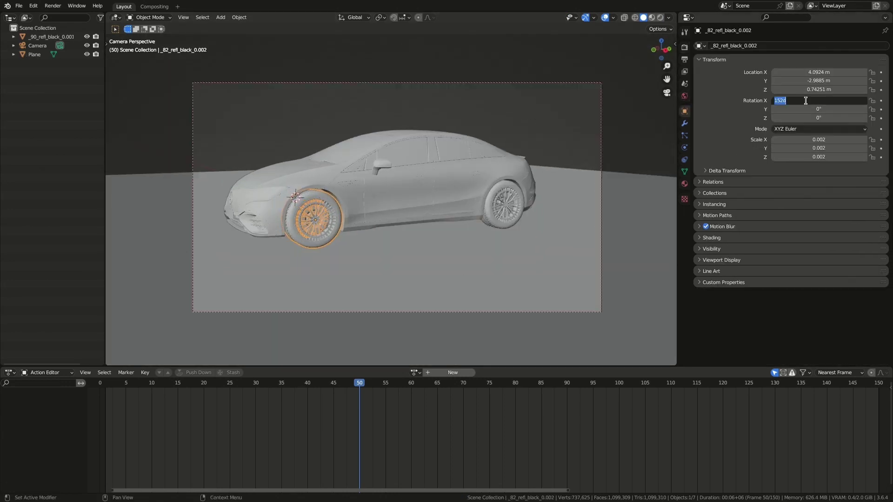
key("Return")
Render frames to confirm the driven wheel spins, reaching 5328.5° at frame 93
key("F12")
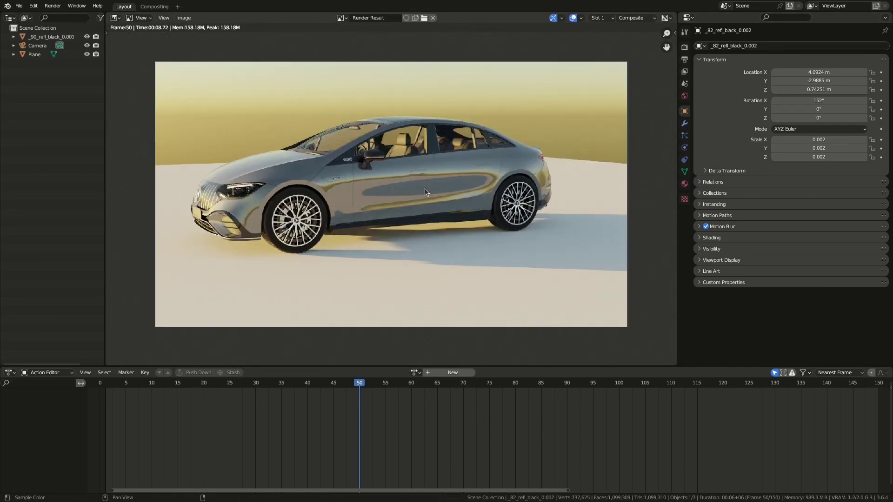
scroll(460, 208, "down", 1)
scroll(460, 207, "up", 1)
key("Escape")
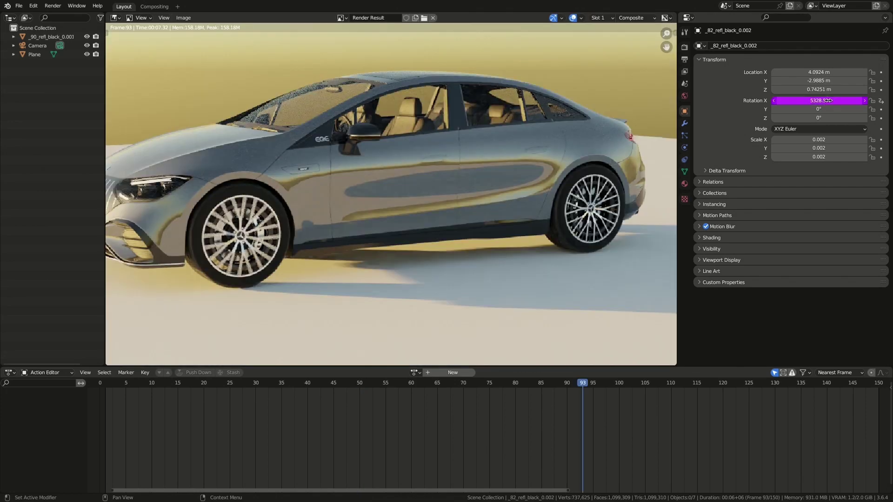
key("F12")
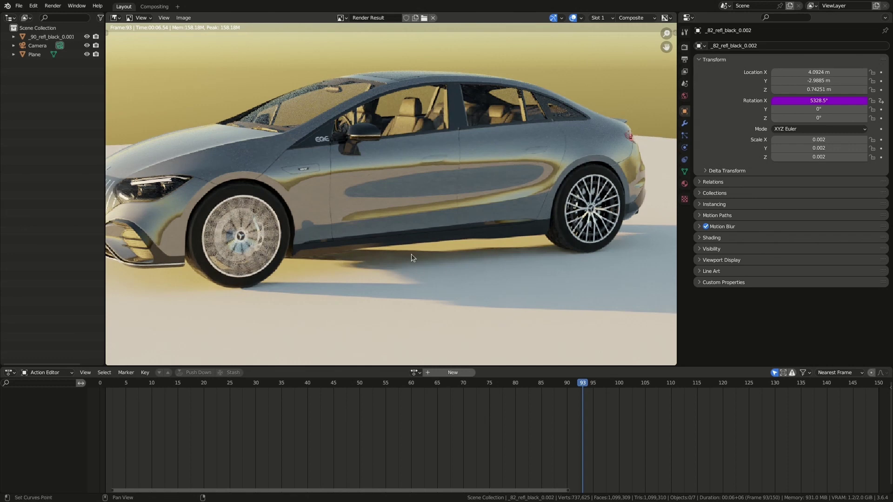
key("Escape")
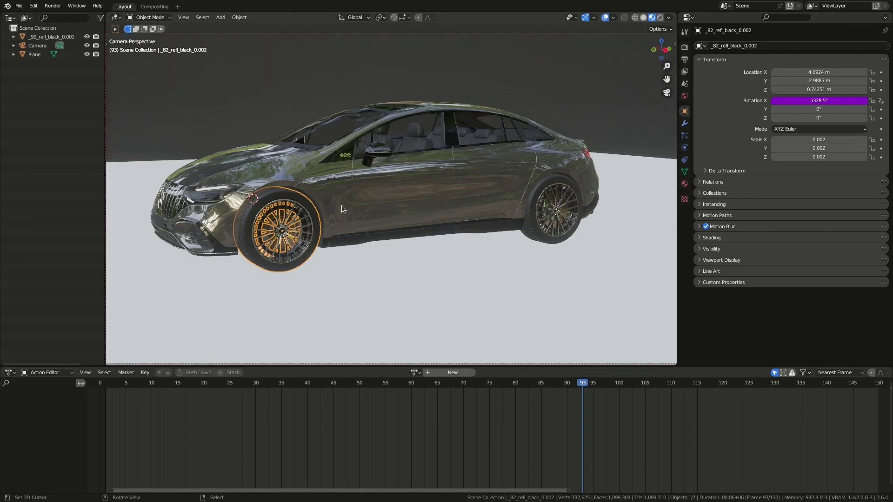
Copy the front wheel's X-rotation driver and paste it onto the other wheels
right_click(822, 101)
left_click(775, 120)
right_click(811, 99)
left_click(771, 129)
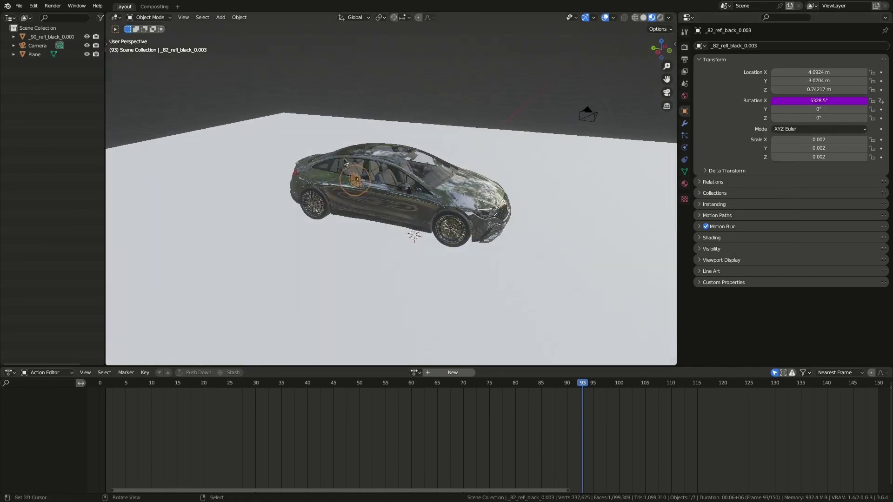
right_click(811, 100)
left_click(811, 100)
right_click(811, 100)
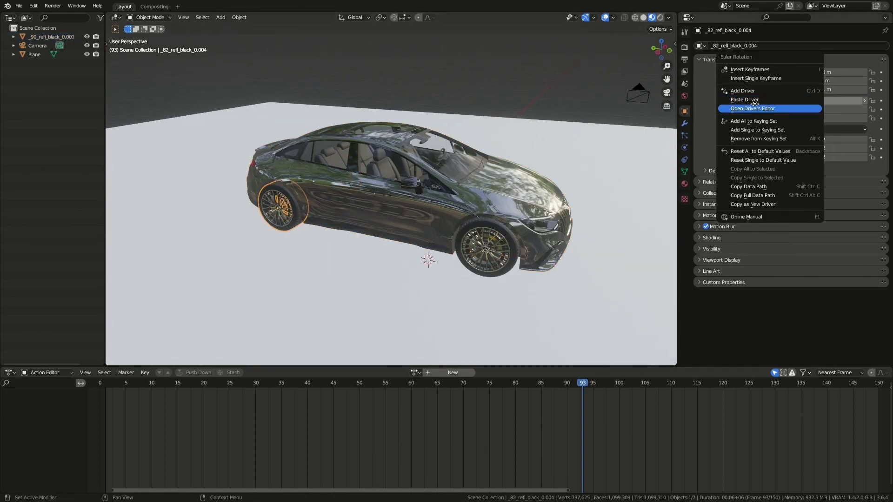
left_click(811, 100)
Play back the spinning wheels, then move the car far along Y for the end key
key("space")
middle_click_drag(455, 201, 119, 194)
middle_click_drag(120, 195, 294, 223)
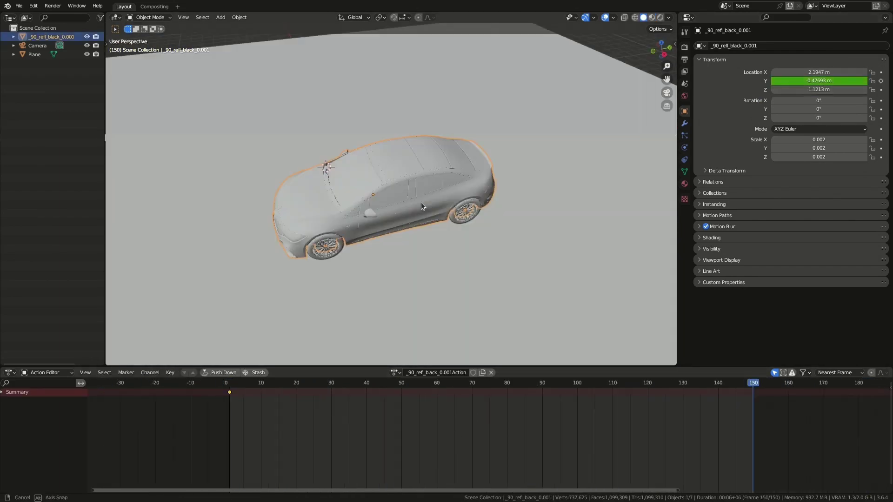
left_click_drag(818, 80, 791, 80)
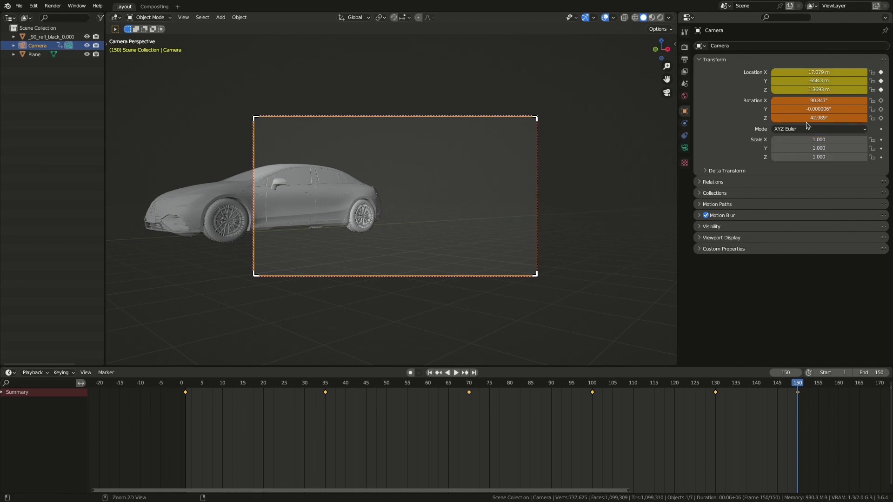
Keyframe the camera's location and rotation, then play back the camera move
key("i")
key("space")
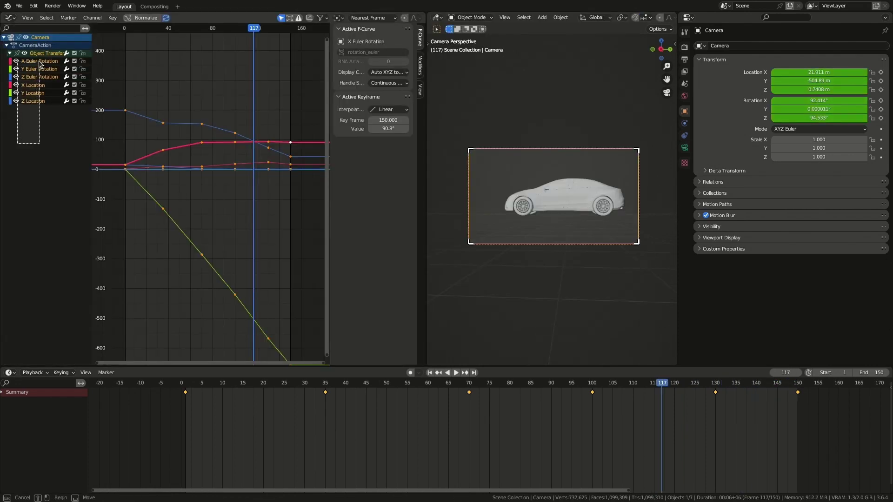
Bake all camera channels to a key on every frame and preview from the start
left_click_drag(39, 65, 40, 66)
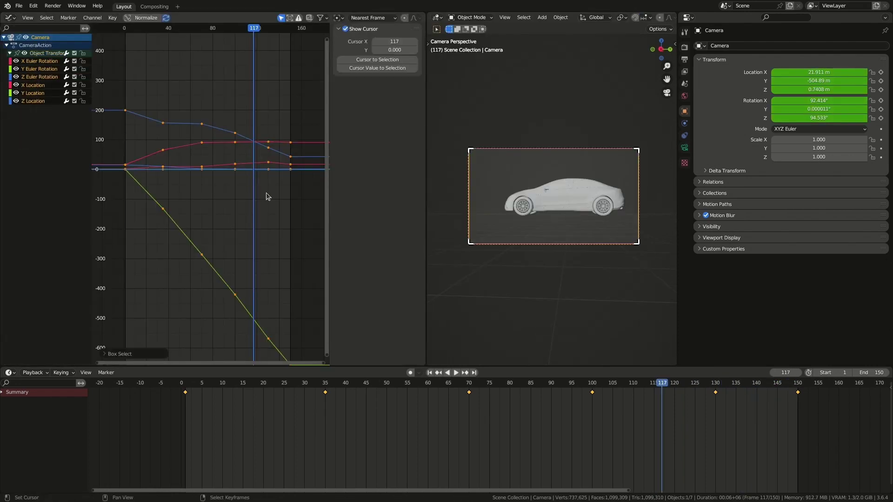
key("shift+alt+o")
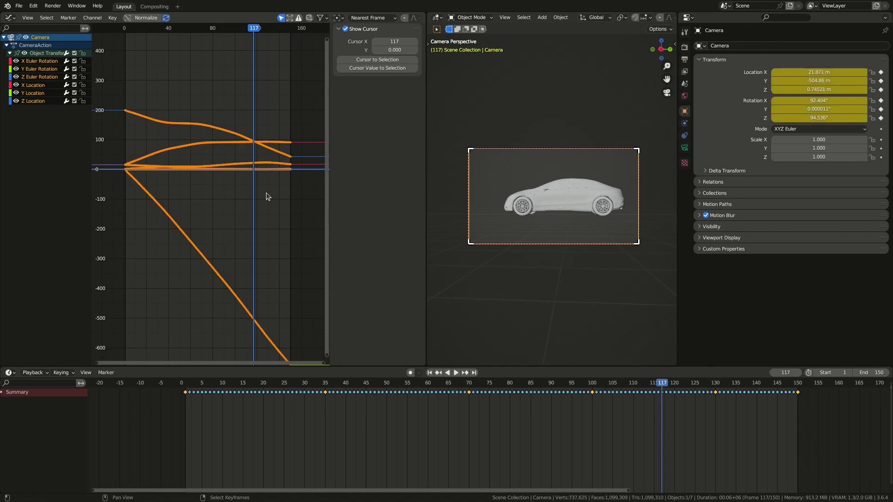
left_click(118, 207)
key("space")
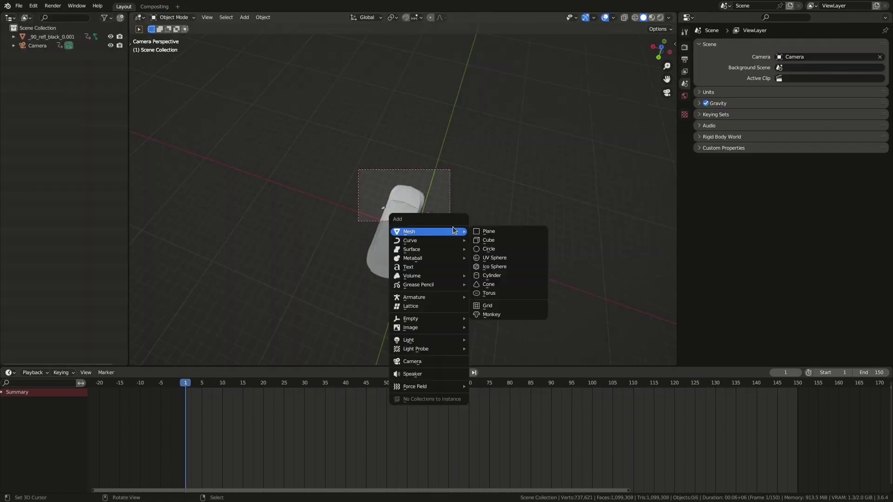
Add a plane and scale it into a long flat road strip
left_click(478, 233)
key("Tab")
key("s")
left_click(481, 219)
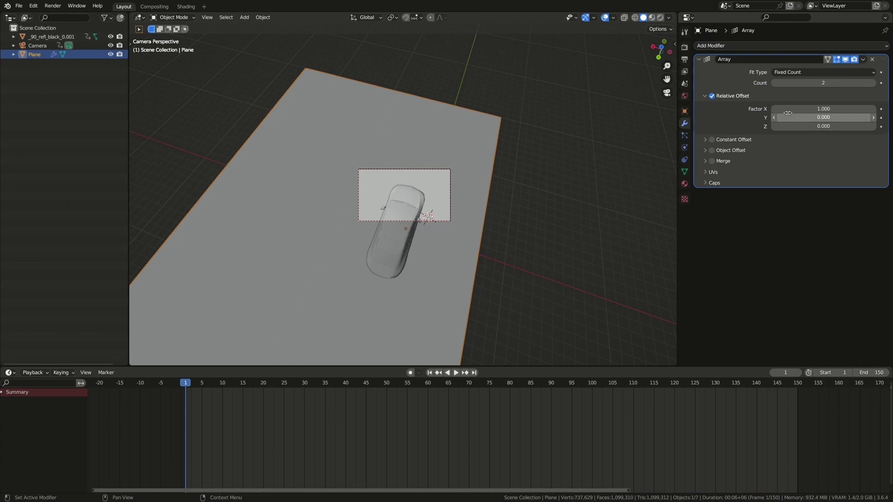
Set the road's Array relative offset to X 0 and Y -1
double_click(787, 109)
type("0")
key("Tab")
type("-1")
key("Return")
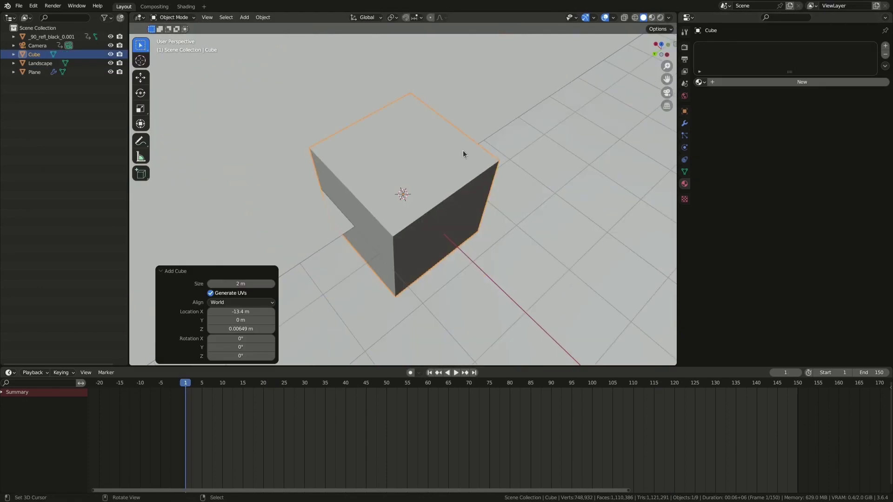
Scroll down through the camera's properties panel
scroll(462, 149, "down", 10)
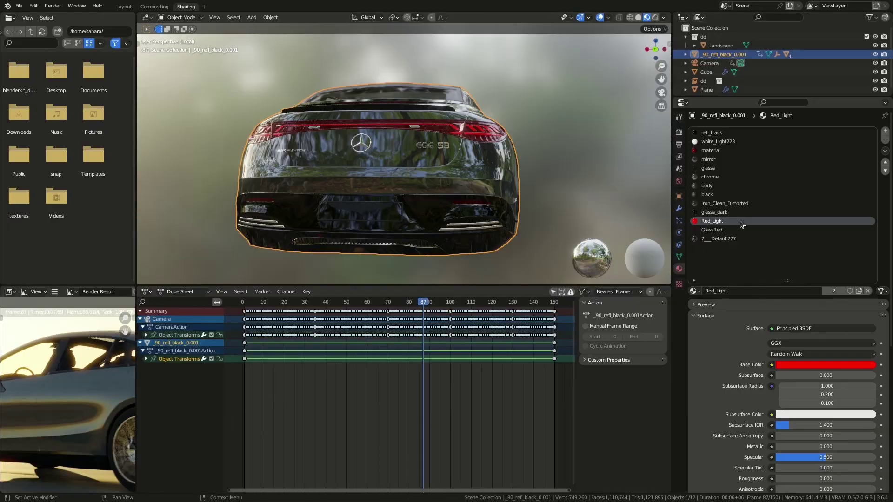
scroll(812, 380, "down", 10)
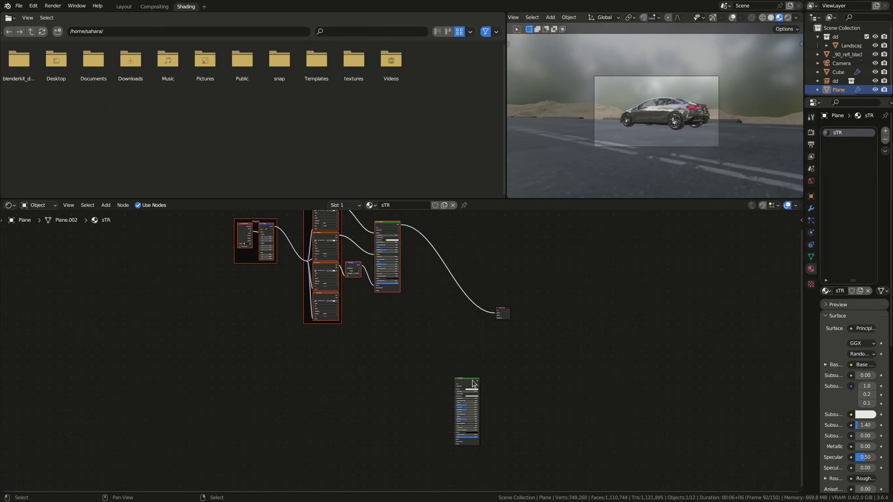
Move the lone shader node left and zoom into the road's node tree
left_click_drag(473, 383, 396, 384)
scroll(546, 292, "up", 3)
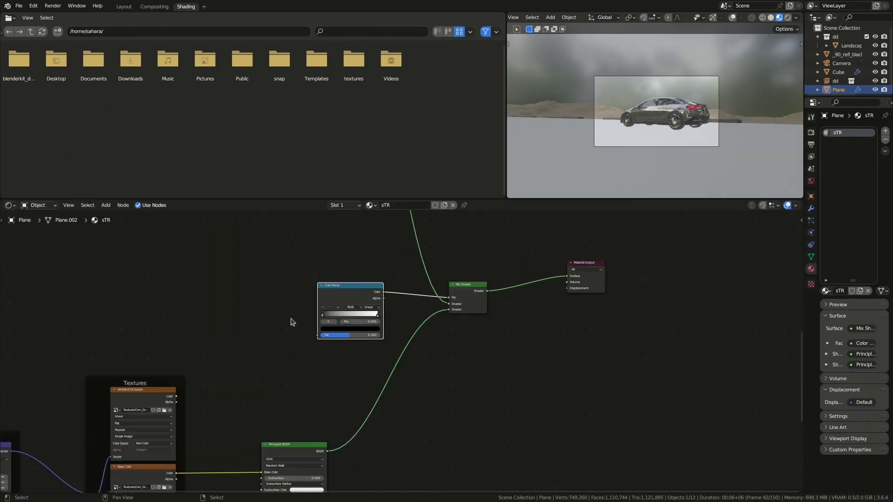
Feed a Detail-15 Noise Texture into the Color Ramp Fac and nudge its black stop right
scroll(372, 282, "up", 2)
mouse_move(333, 328)
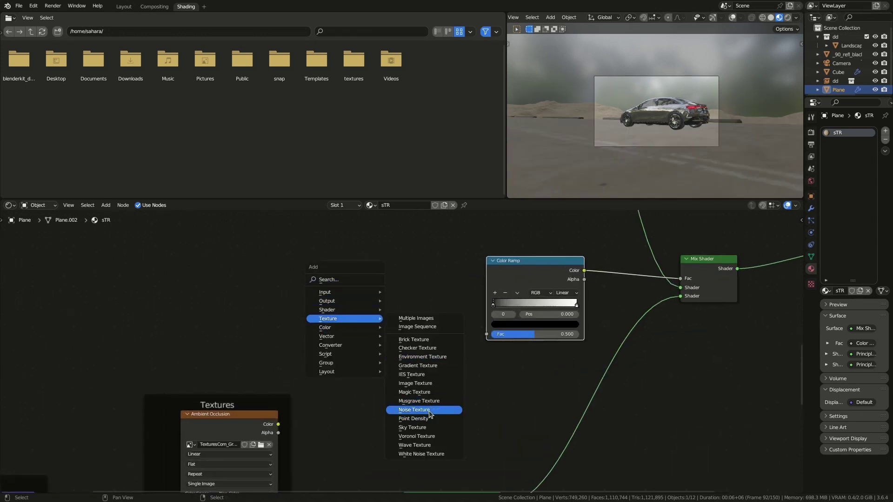
left_click(429, 410)
left_click(402, 357)
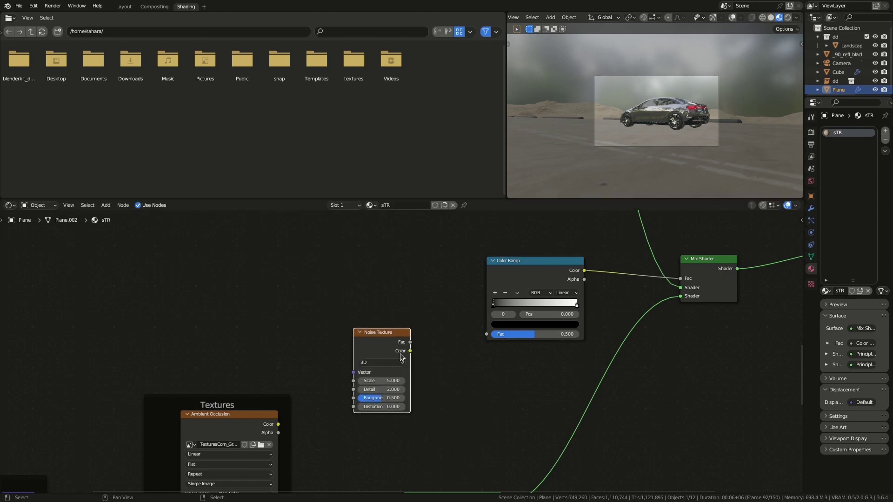
left_click_drag(470, 333, 486, 334)
left_click_drag(371, 331, 344, 305)
scroll(357, 327, "up", 2)
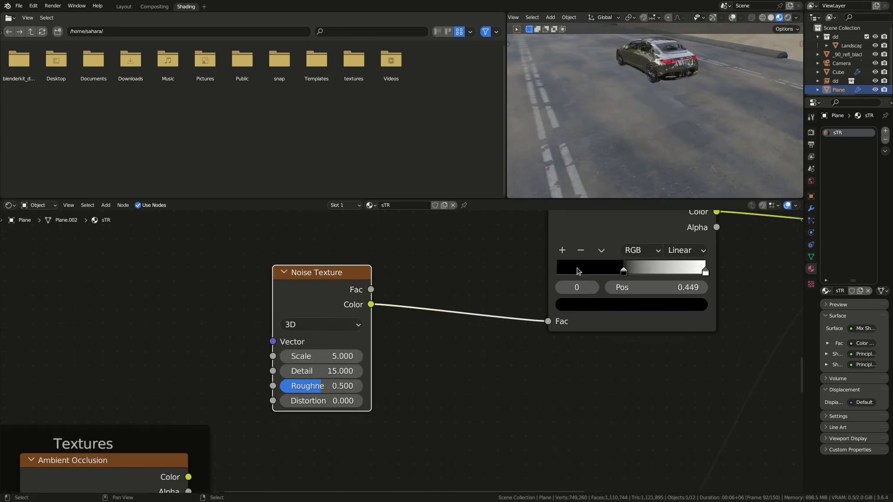
scroll(610, 303, "up", 2)
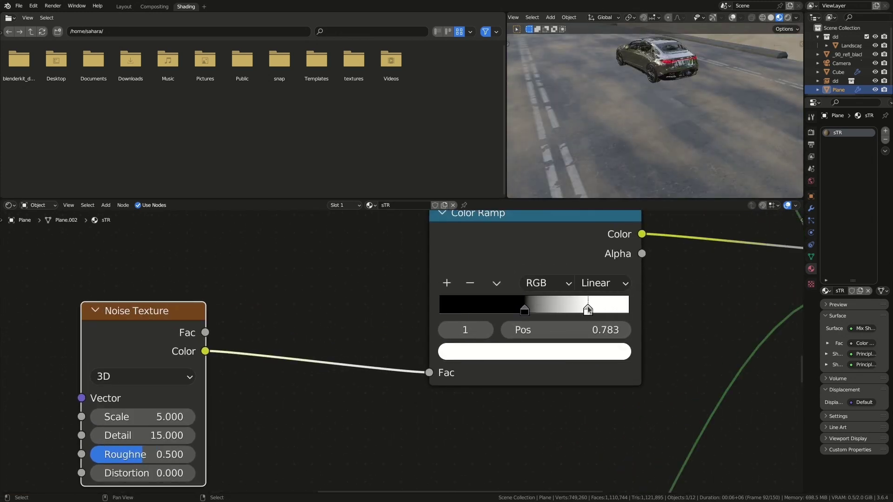
left_click_drag(527, 310, 530, 311)
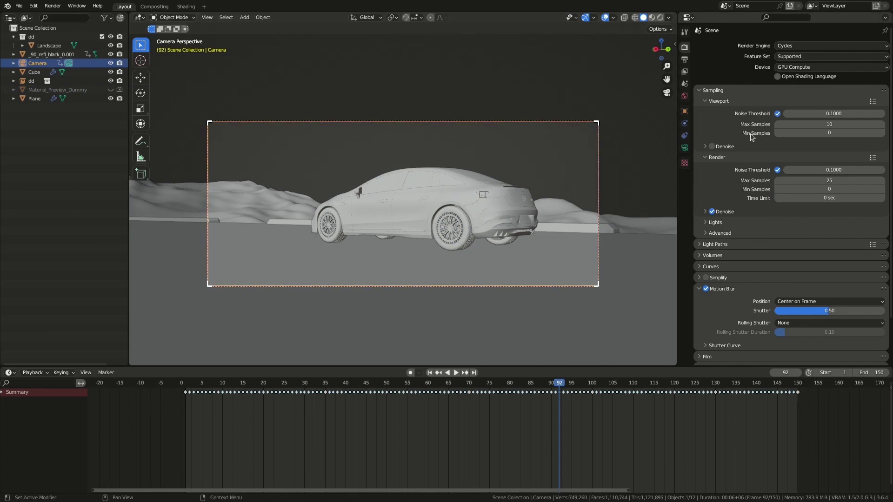
Set a 40 mm camera lens and 1920×810 FFmpeg video output
left_click(687, 147)
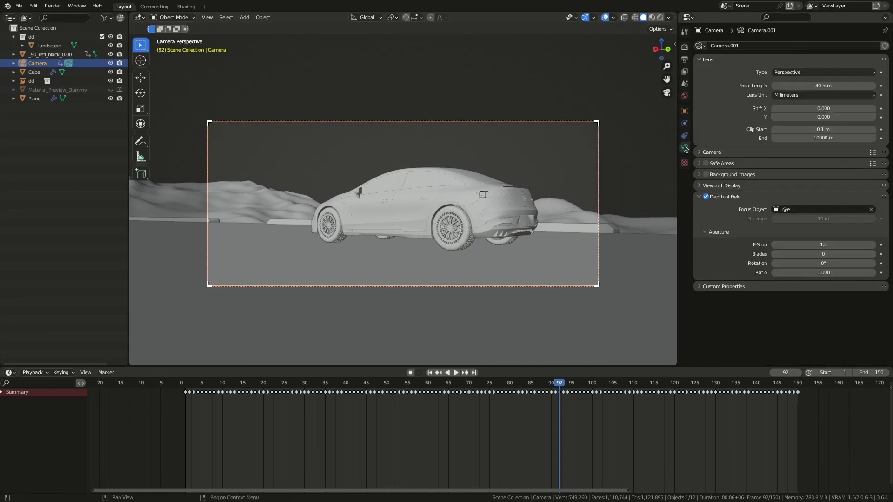
left_click(685, 60)
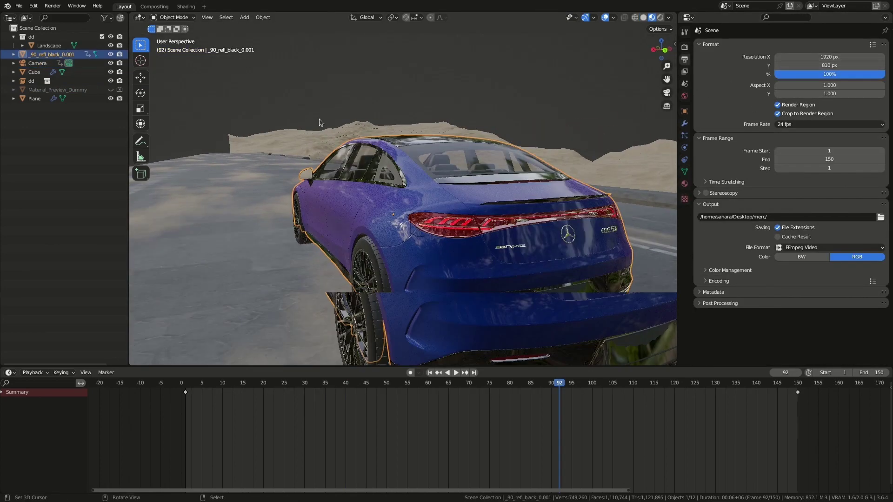
middle_click_drag(319, 119, 440, 143)
Render frame 113 and disconnect the driver's Normal Map node from the body shader
key("F12")
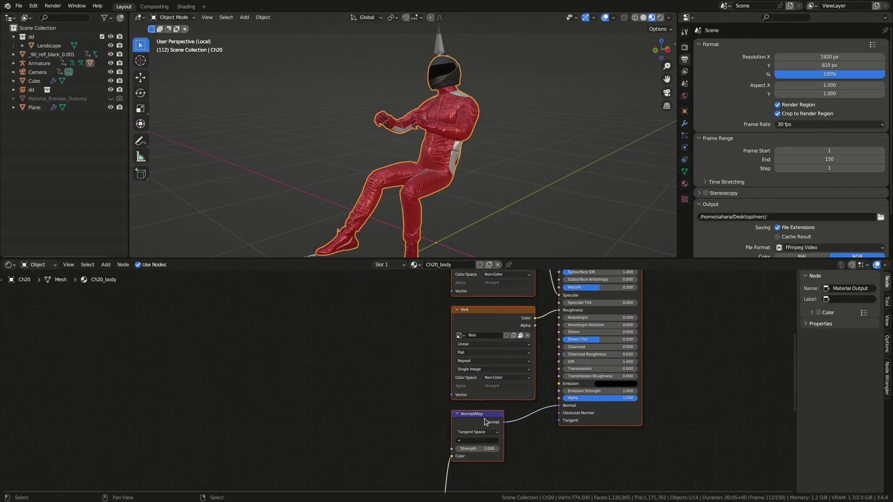
left_click_drag(478, 420, 423, 427, "alt")
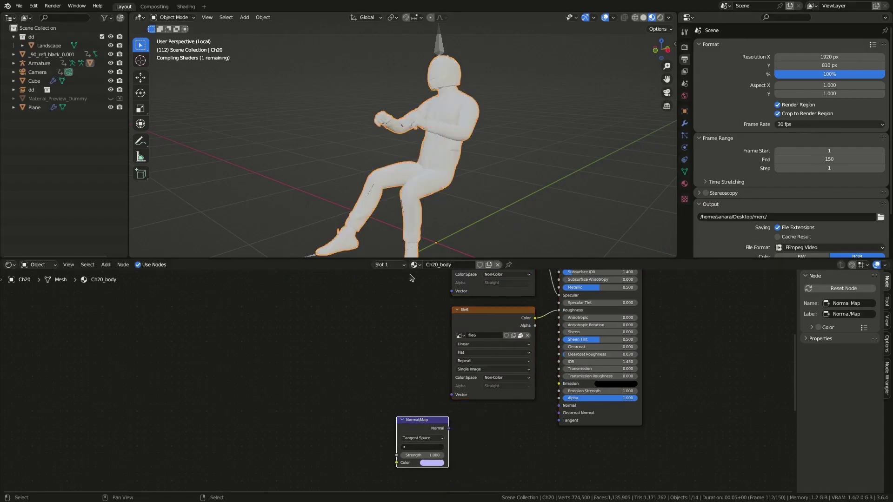